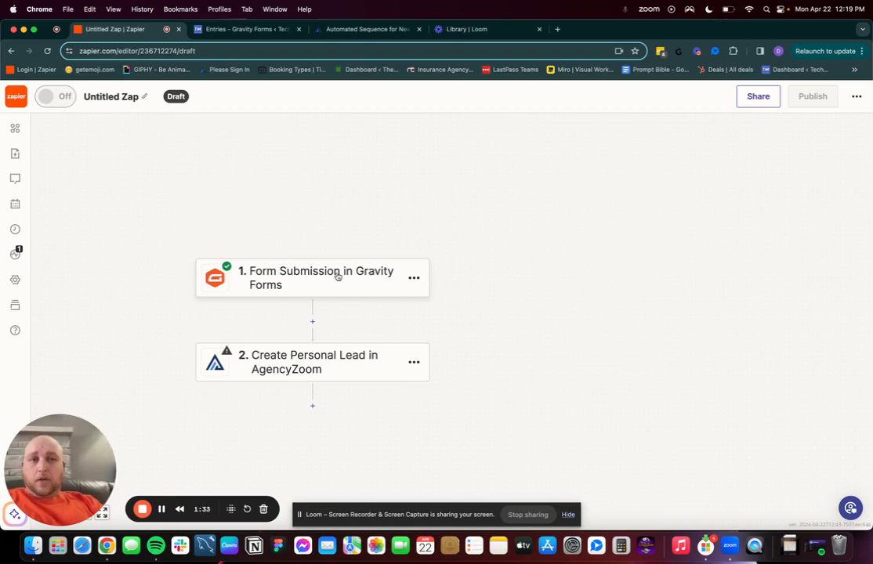
# - Review the Gravity Forms trigger step and the form data available for the AgencyZoom lead's Name field
pyautogui.click(337, 276)
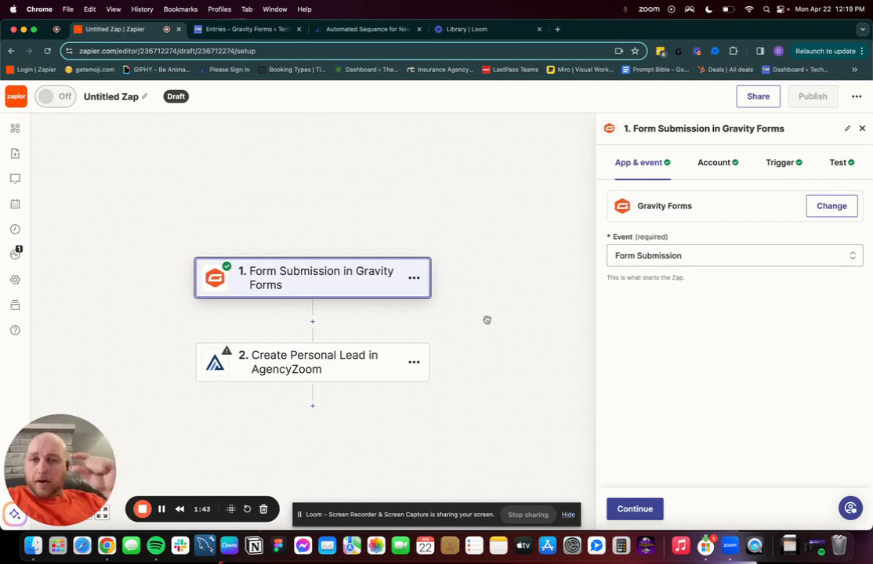
pyautogui.click(368, 357)
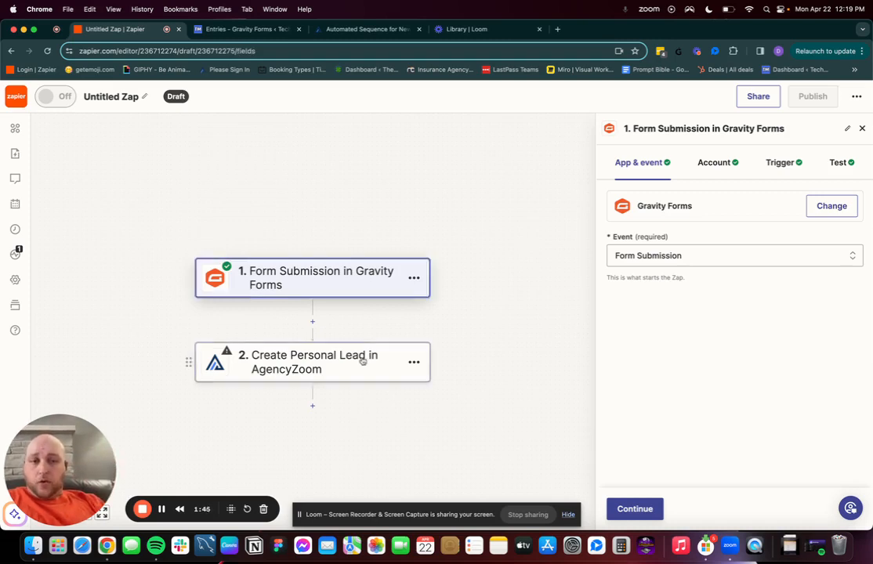
pyautogui.click(707, 239)
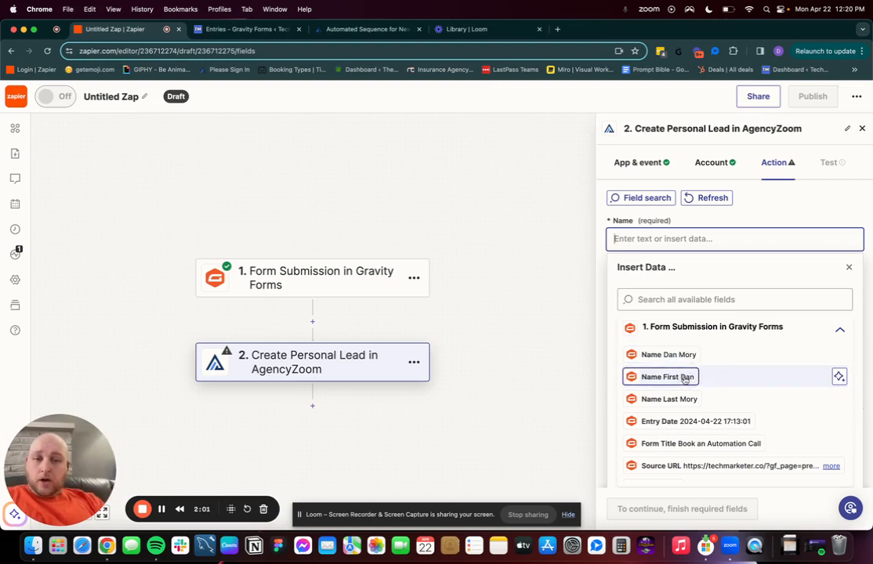
pyautogui.click(710, 222)
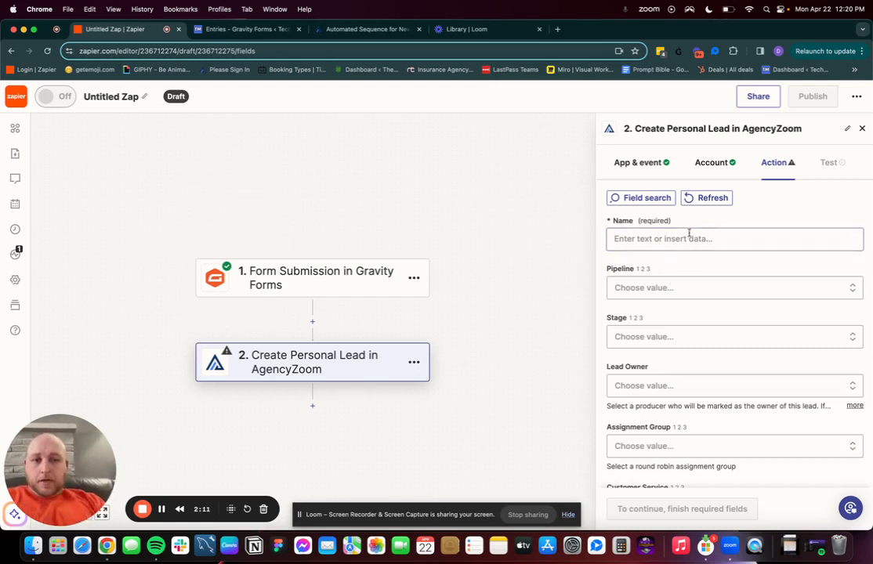
# - Try mapping the form's first name, last name and full name into the lead's Name field, and clear the field again
pyautogui.click(616, 238)
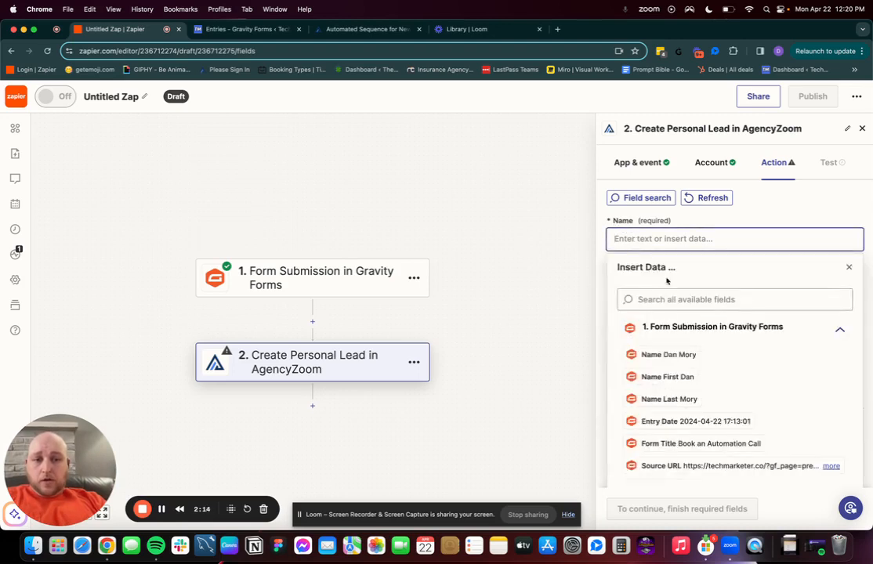
pyautogui.click(670, 378)
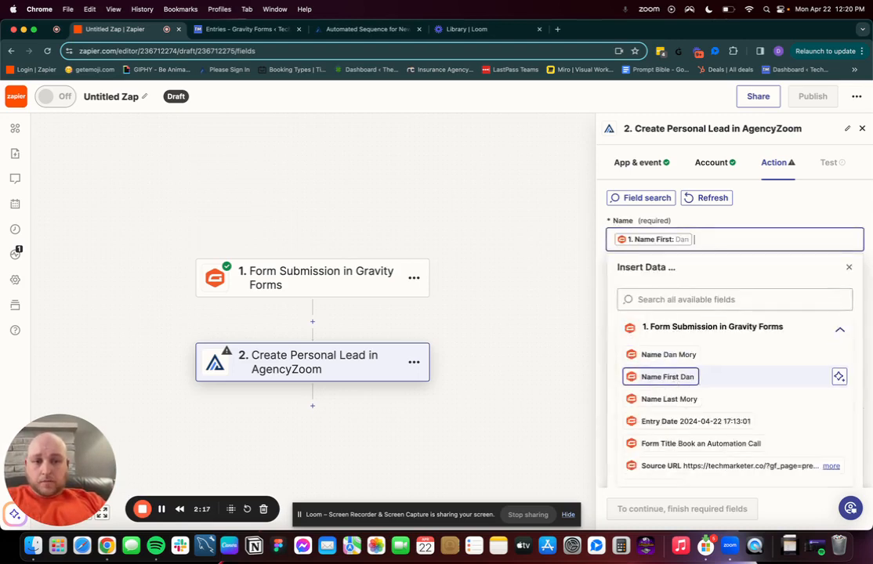
pyautogui.click(671, 399)
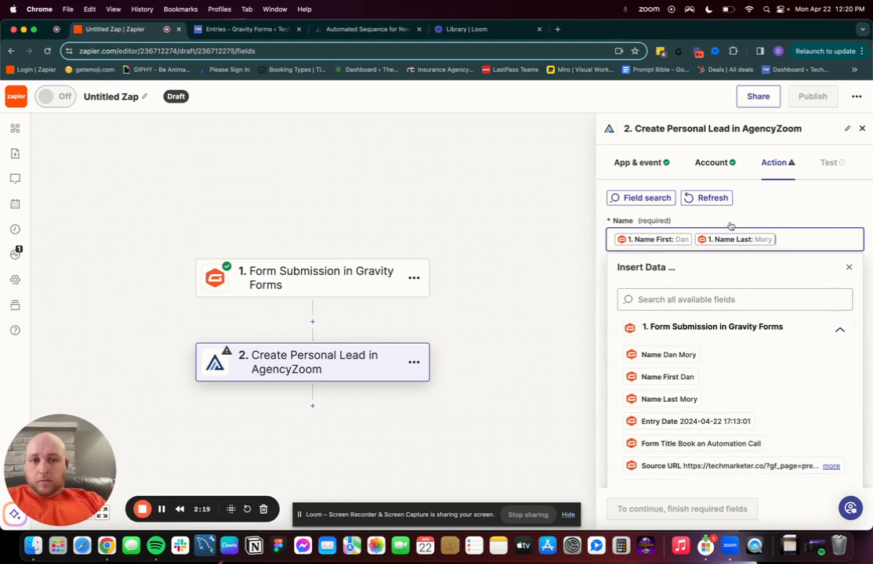
pyautogui.click(678, 354)
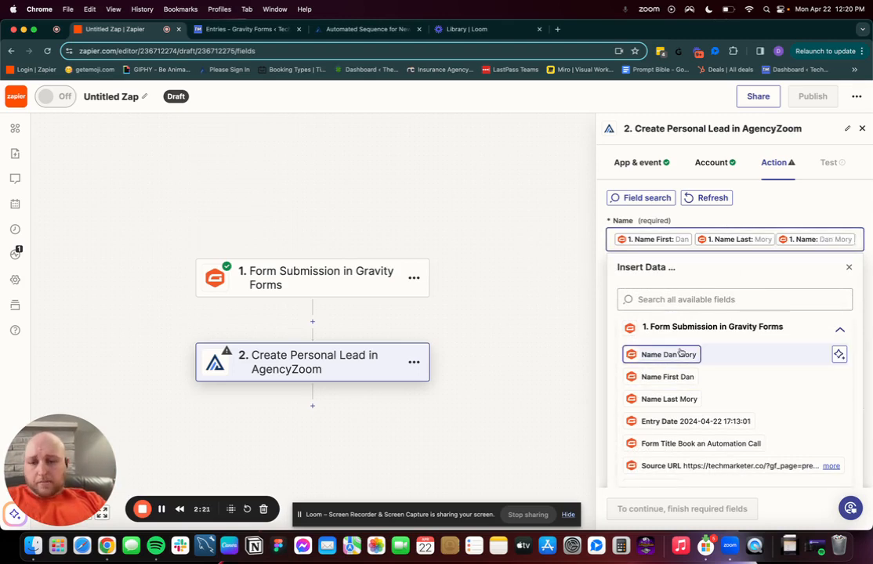
pyautogui.press('BackSpace')
pyautogui.press('BackSpace')
pyautogui.press('BackSpace')
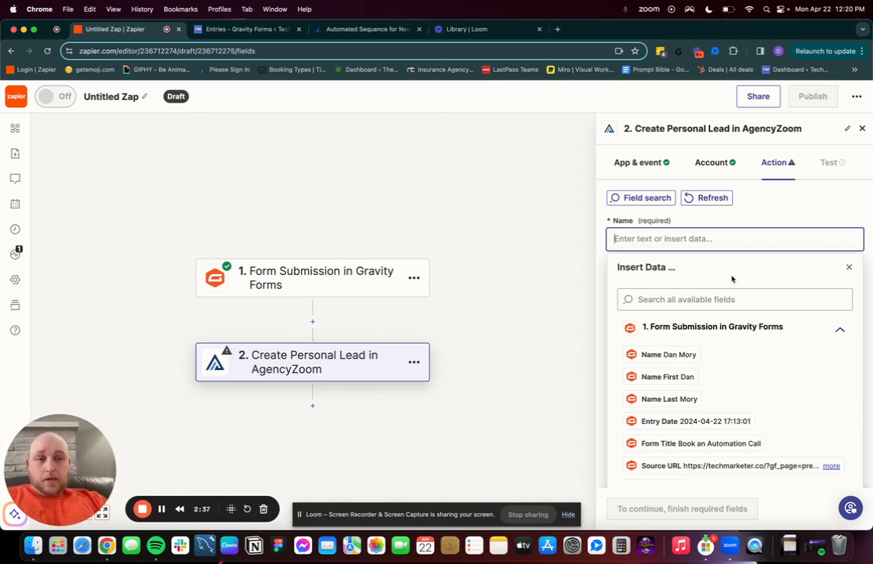
pyautogui.click(772, 203)
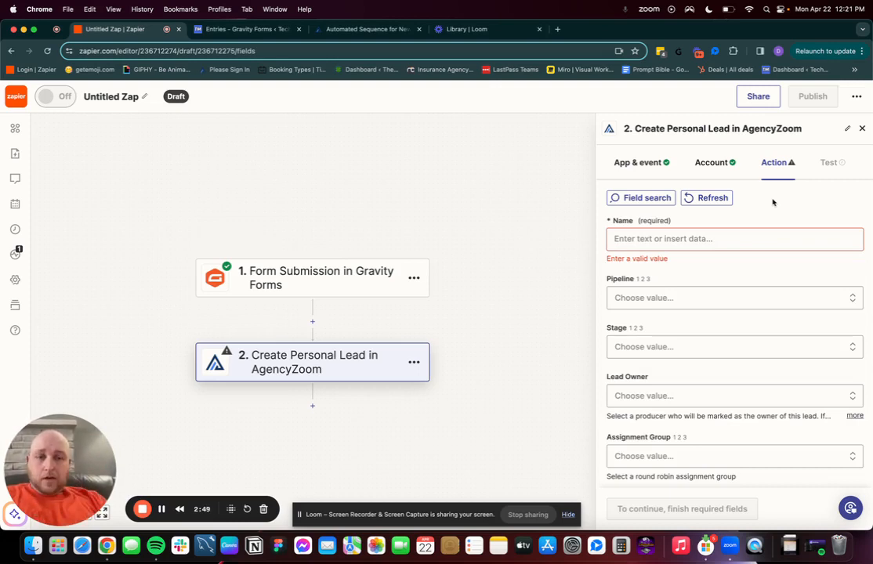
# - Examine the fields available in the Create Personal Lead action, from pipeline and lead source to contact details and tags
pyautogui.scroll(-2, 772, 202)
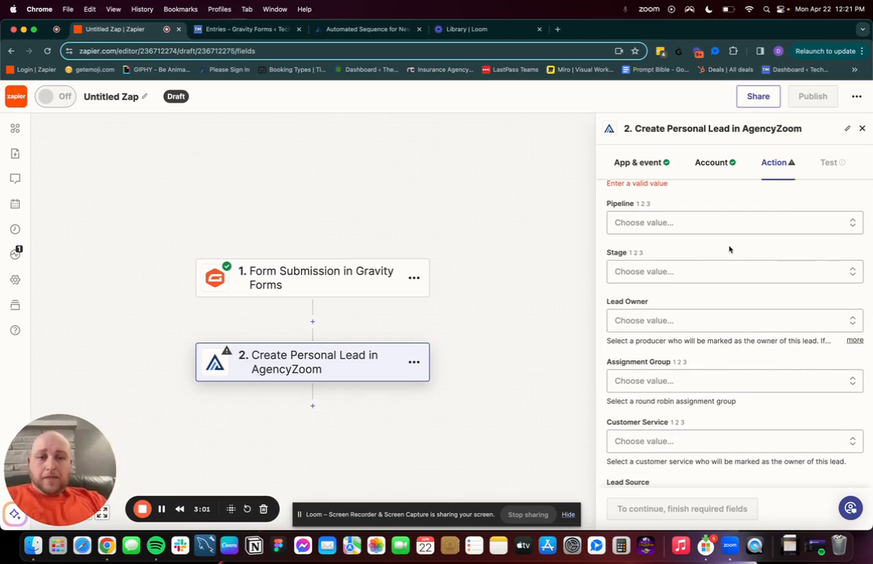
pyautogui.scroll(-1, 729, 249)
pyautogui.scroll(-2, 729, 249)
pyautogui.scroll(-4, 728, 249)
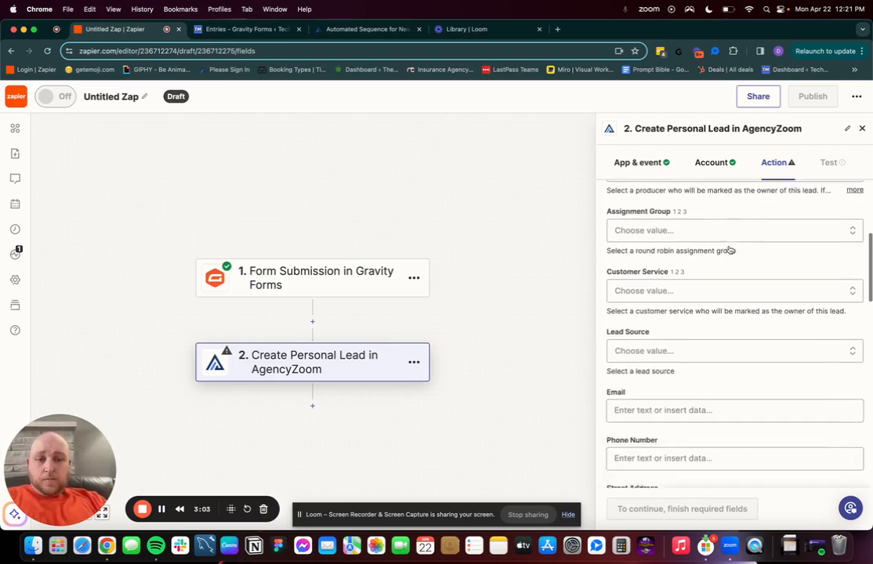
pyautogui.scroll(-6, 682, 304)
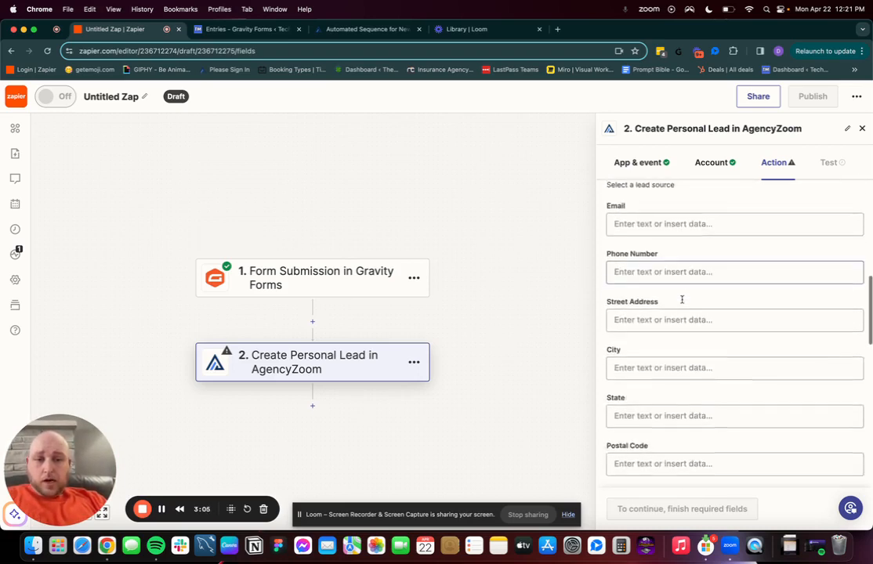
pyautogui.scroll(-2, 681, 301)
pyautogui.scroll(5, 681, 300)
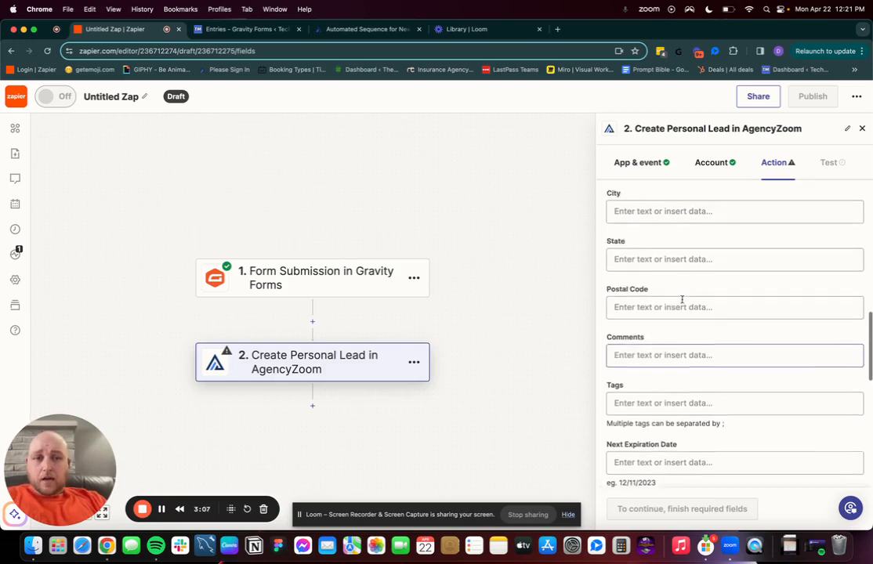
# - Switch to AgencyZoom and start a text message automation for the New stage, including only the Chamber of Commerce lead source
pyautogui.click(390, 29)
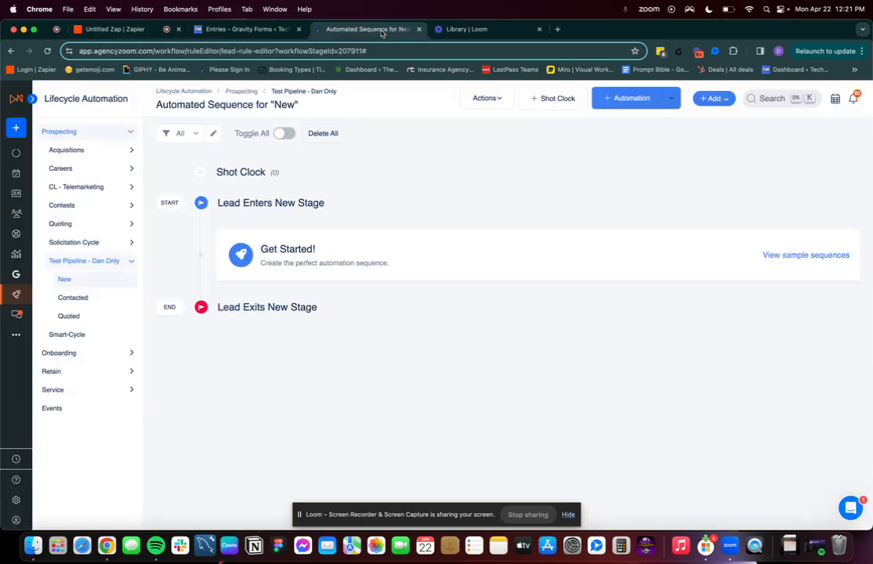
pyautogui.click(672, 99)
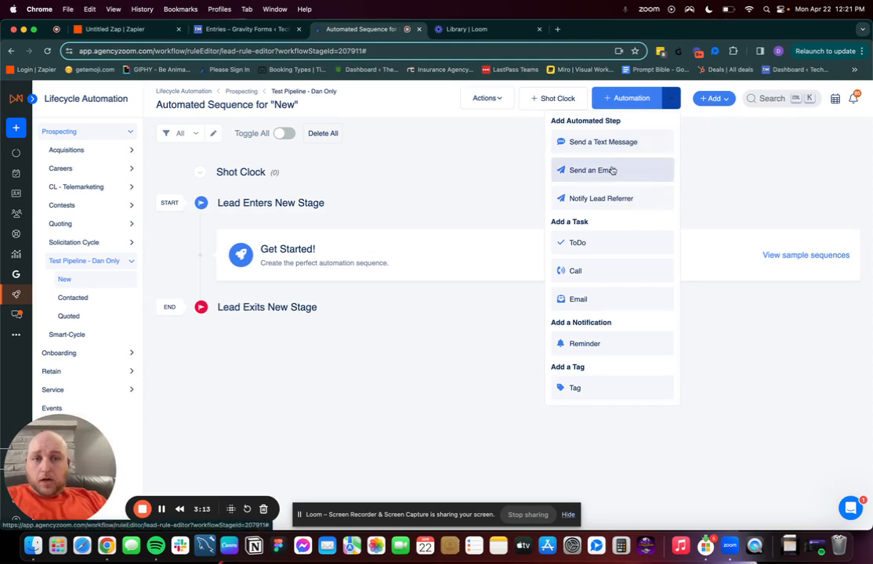
pyautogui.click(615, 141)
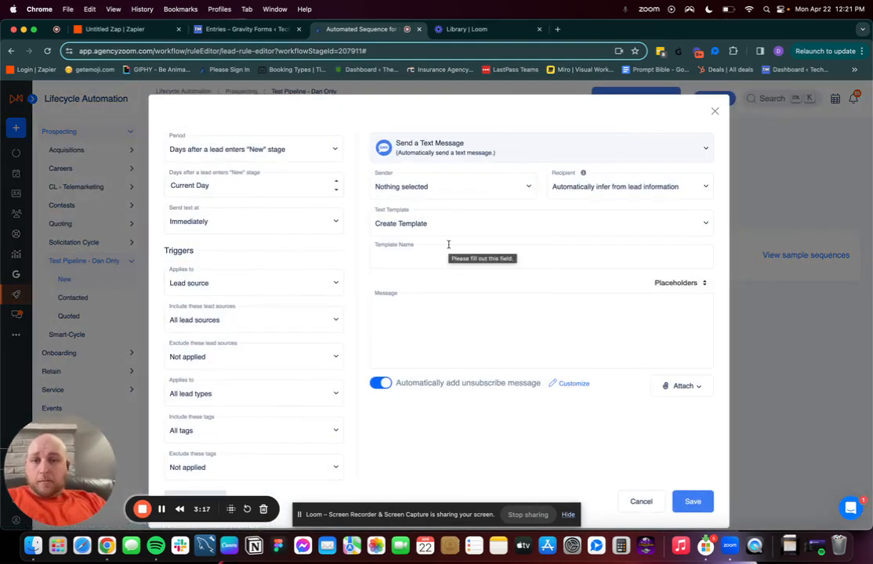
pyautogui.click(289, 321)
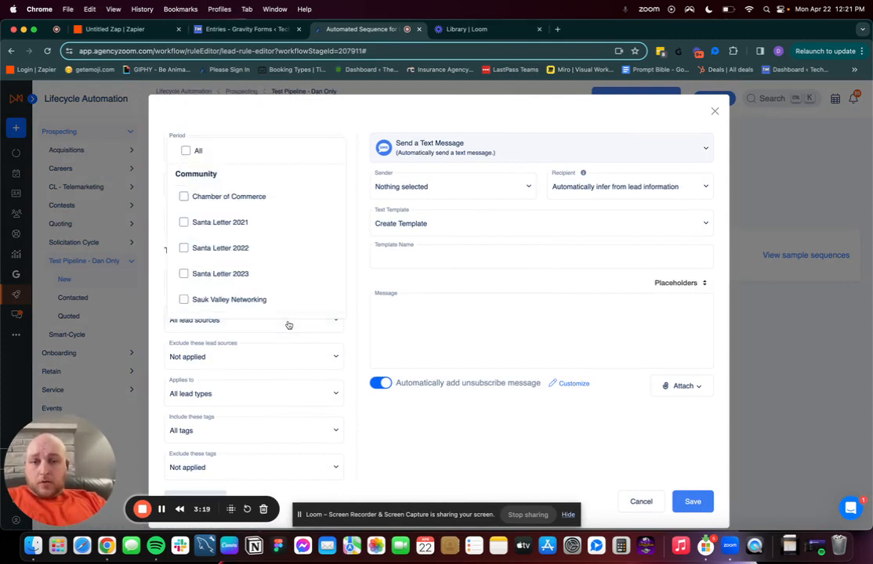
pyautogui.click(257, 206)
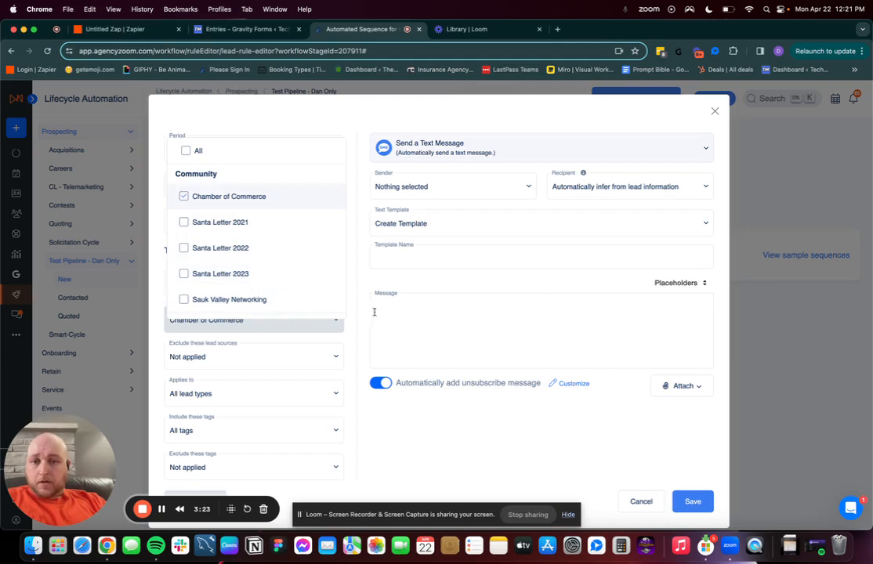
pyautogui.click(299, 324)
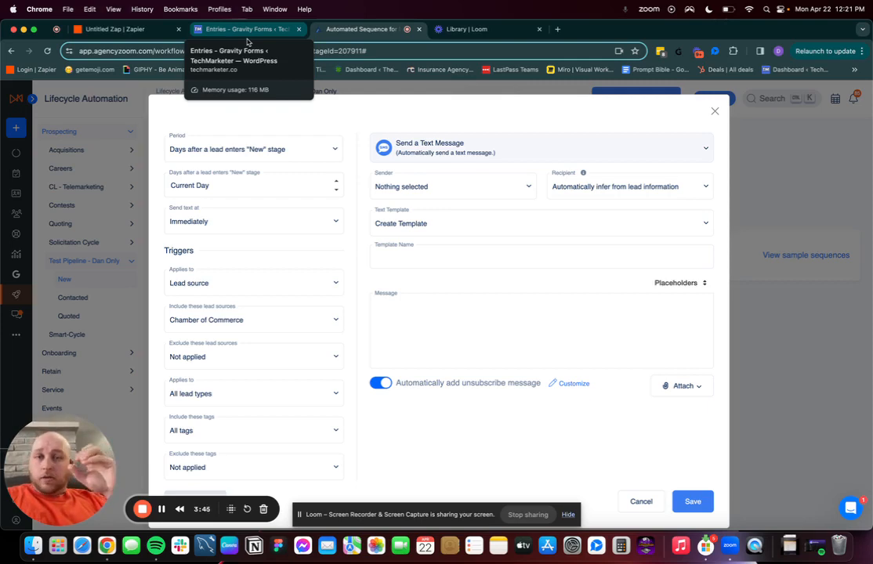
# - Switch back to Zapier and set the lead source of the Create Personal Lead action to Chamber of Commerce
pyautogui.click(138, 32)
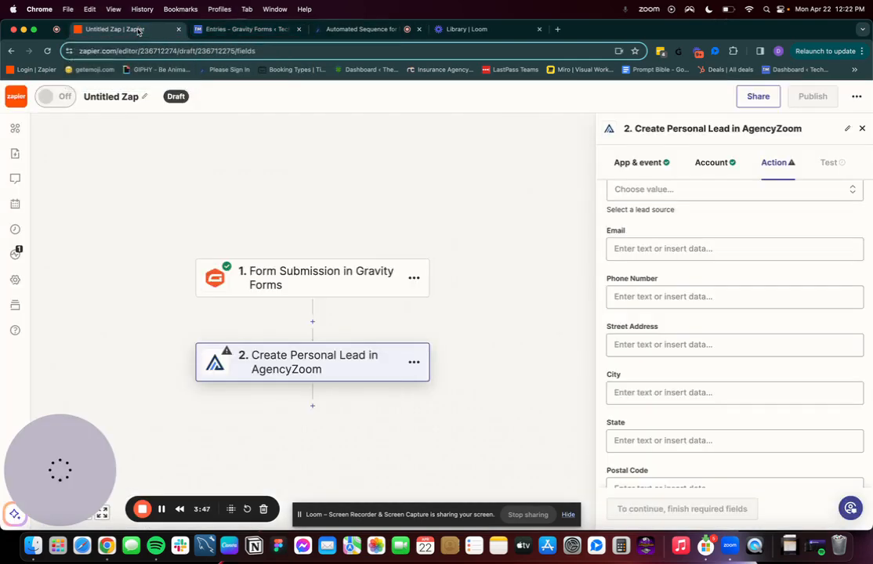
pyautogui.scroll(-5, 713, 335)
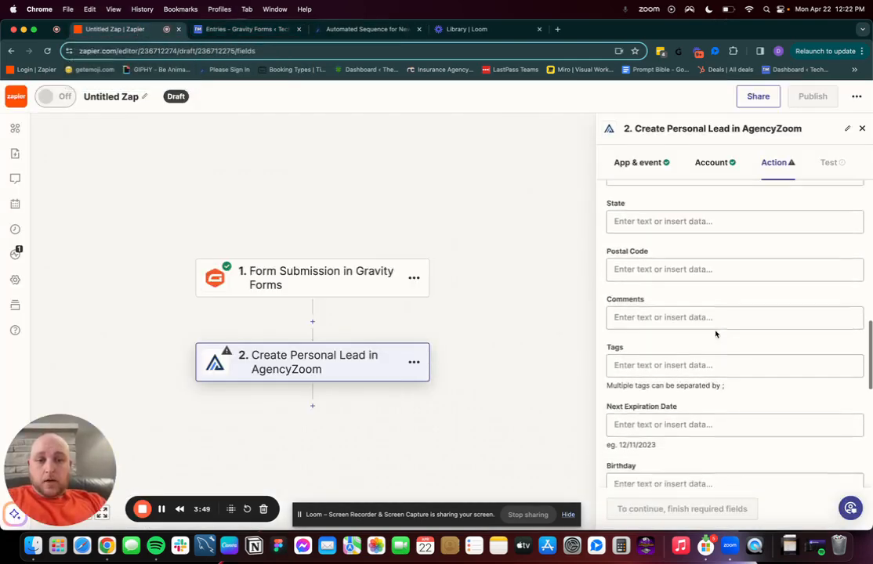
pyautogui.scroll(-3, 716, 335)
pyautogui.scroll(6, 715, 332)
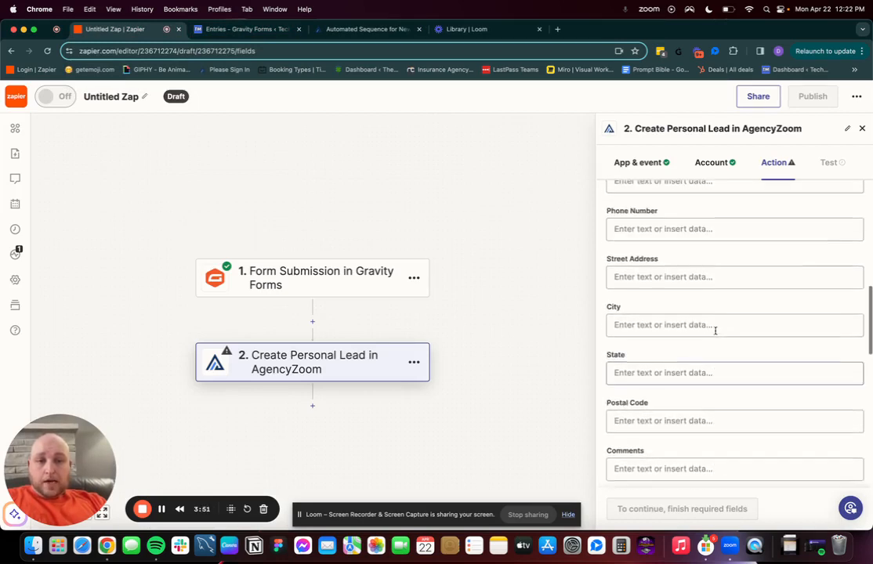
pyautogui.scroll(5, 716, 332)
pyautogui.click(676, 328)
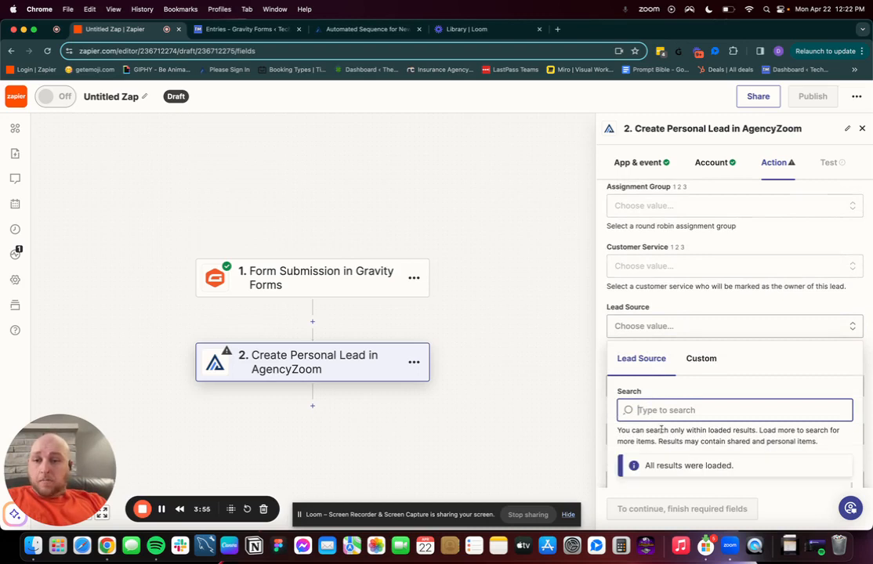
pyautogui.scroll(-5, 665, 429)
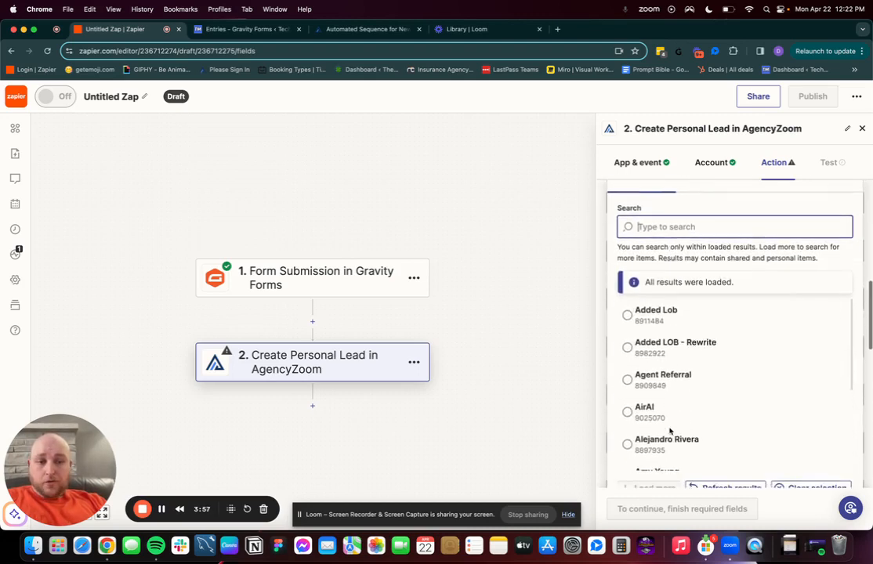
pyautogui.click(697, 296)
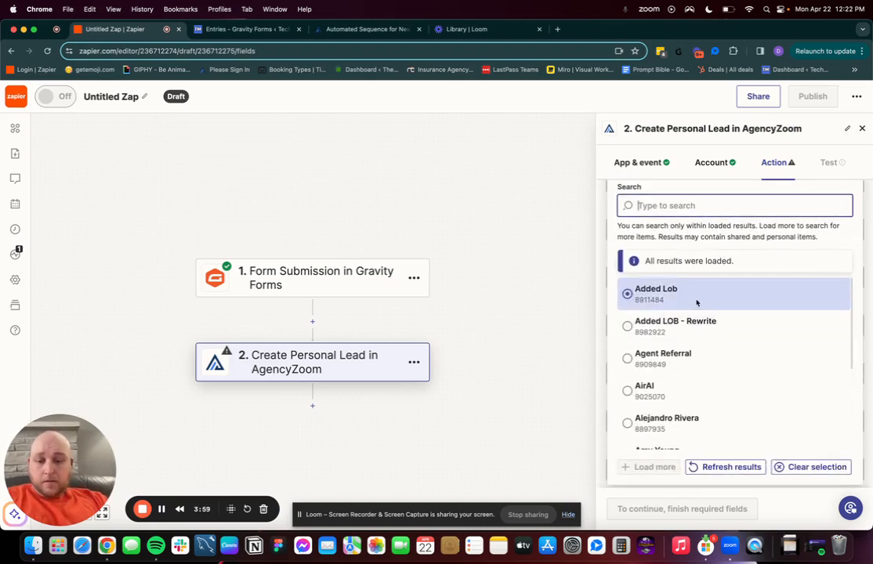
pyautogui.write('chamb')
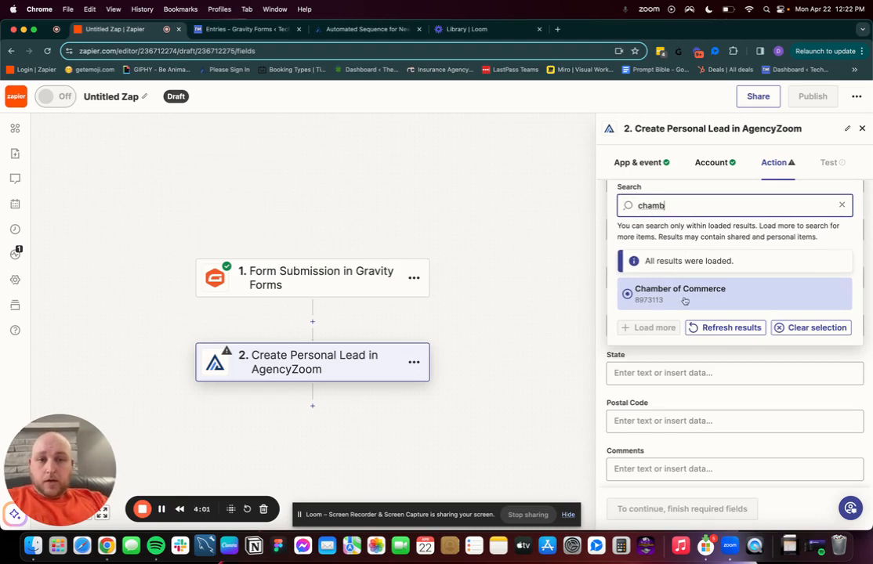
pyautogui.click(684, 295)
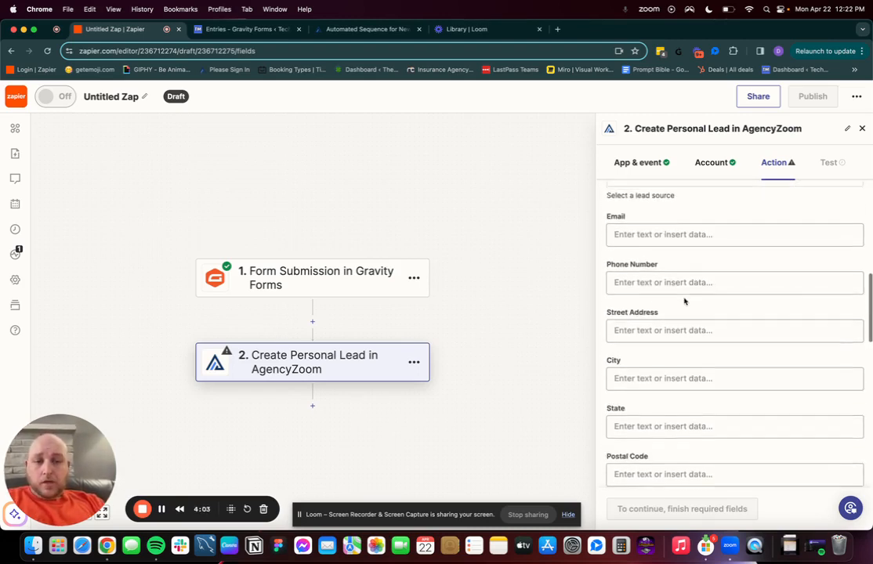
# - Check the Gravity Forms entries, review the text automation's trigger filters in AgencyZoom, and close the automation without saving
pyautogui.click(264, 32)
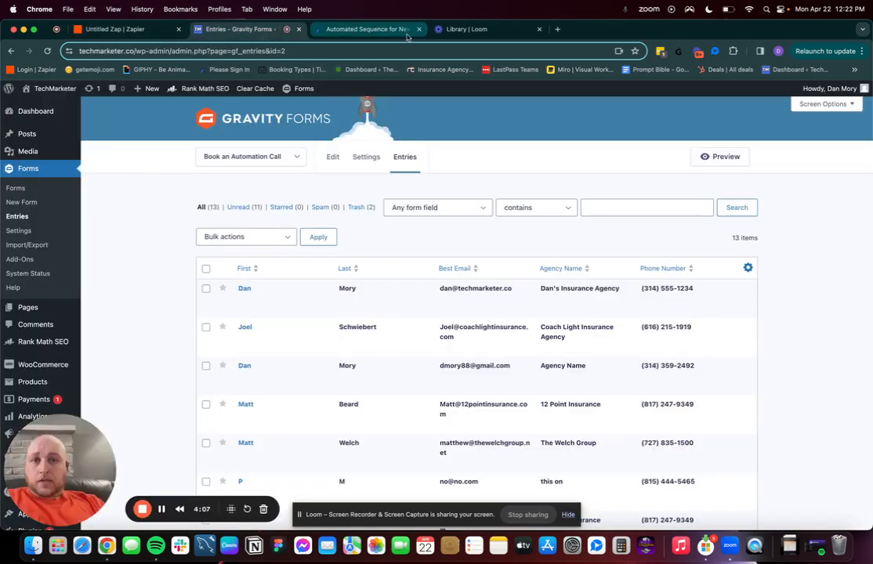
pyautogui.click(384, 29)
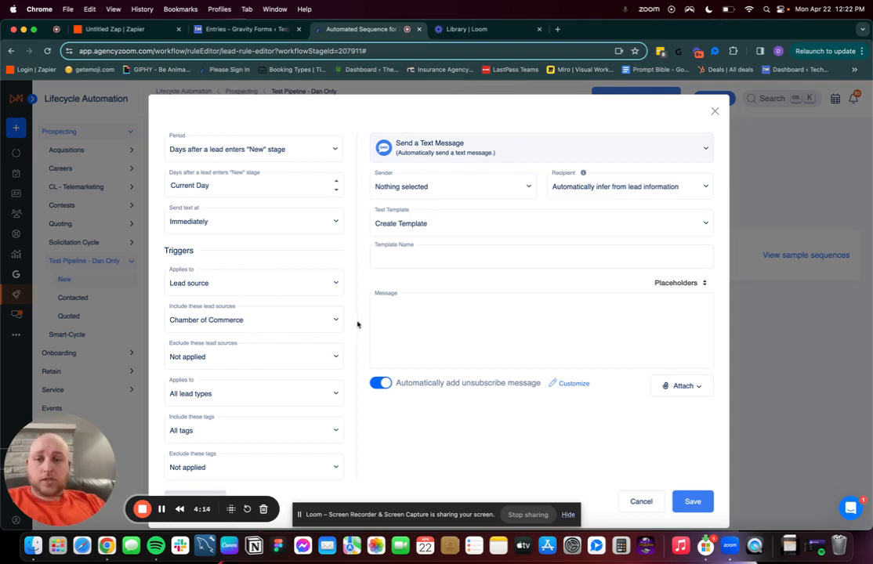
pyautogui.scroll(-1, 320, 327)
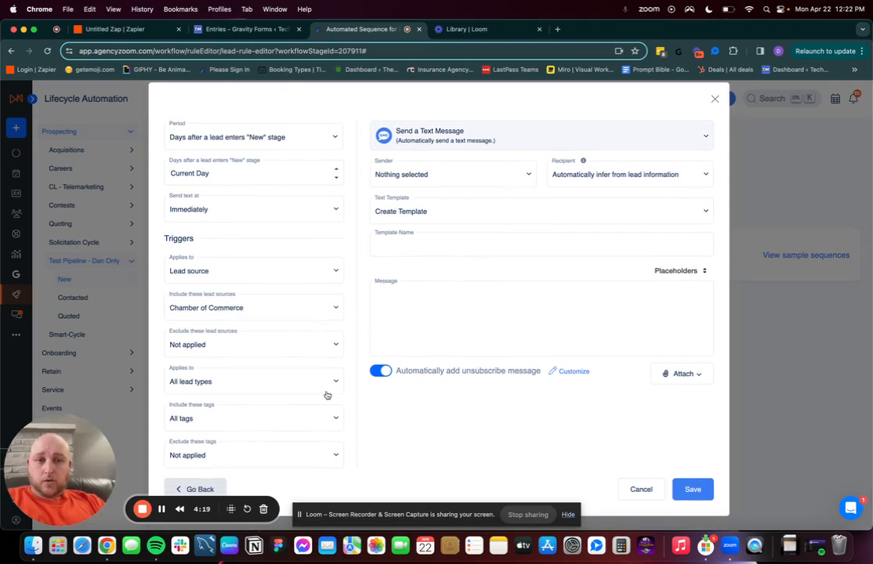
pyautogui.scroll(1, 311, 345)
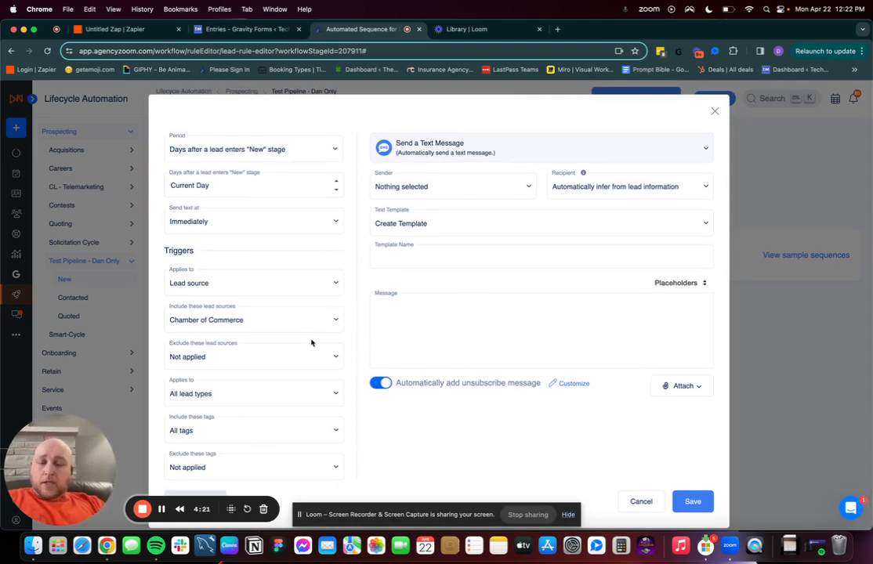
pyautogui.click(715, 114)
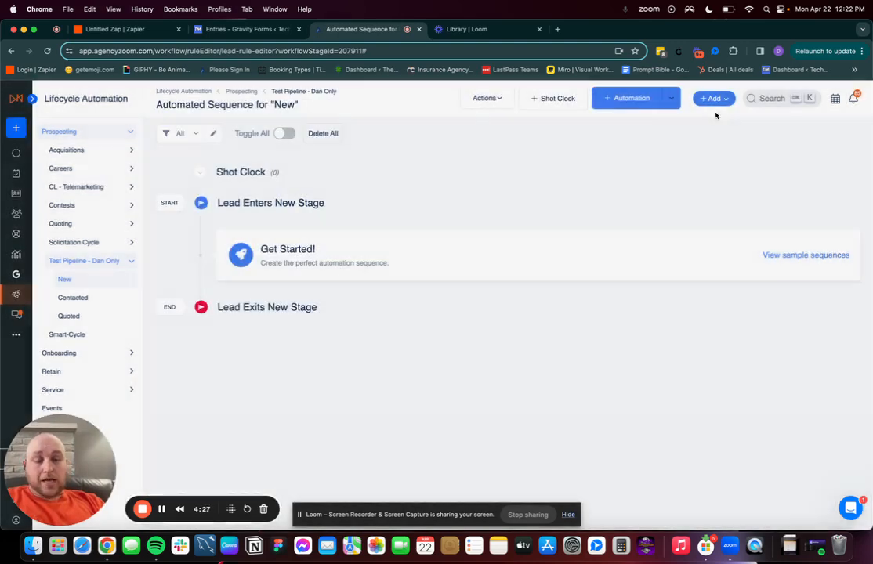